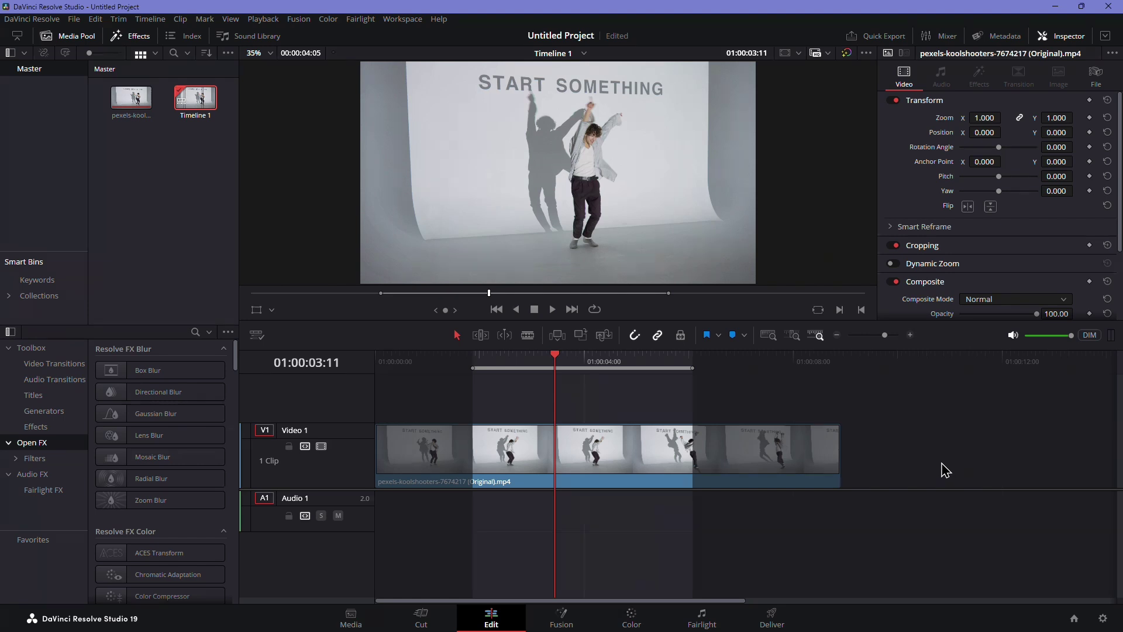
# - Move the playhead earlier in the clip, then to the very start of the timeline
pyautogui.click(498, 360)
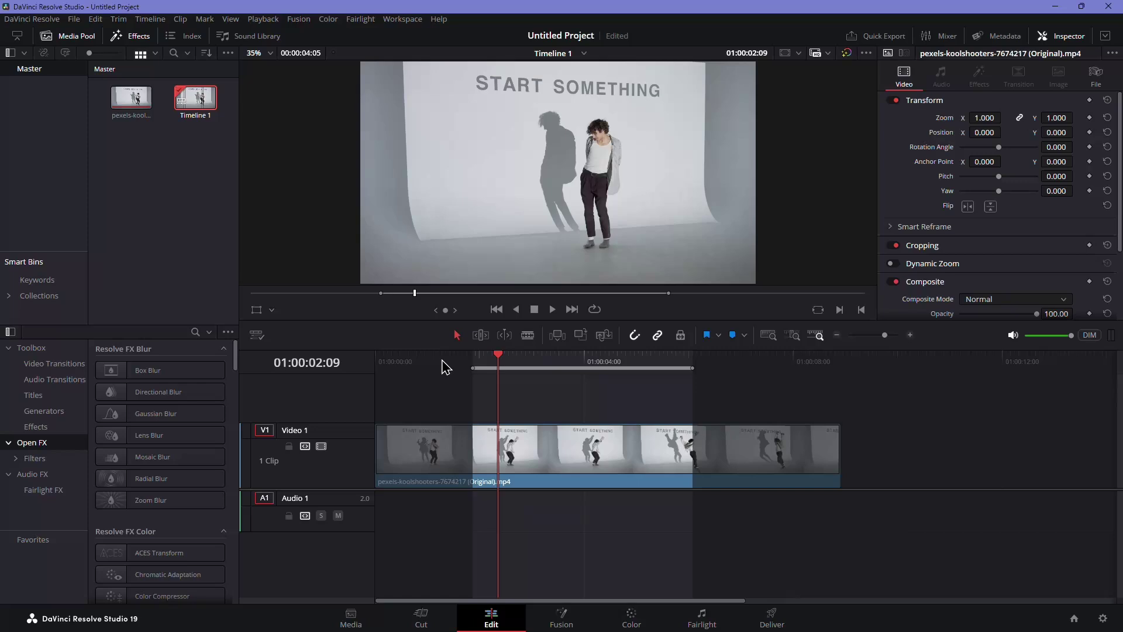
pyautogui.click(376, 361)
# - Set the in point at the timeline start, zoom out twice, and park the playhead far past the clip
pyautogui.press('i')
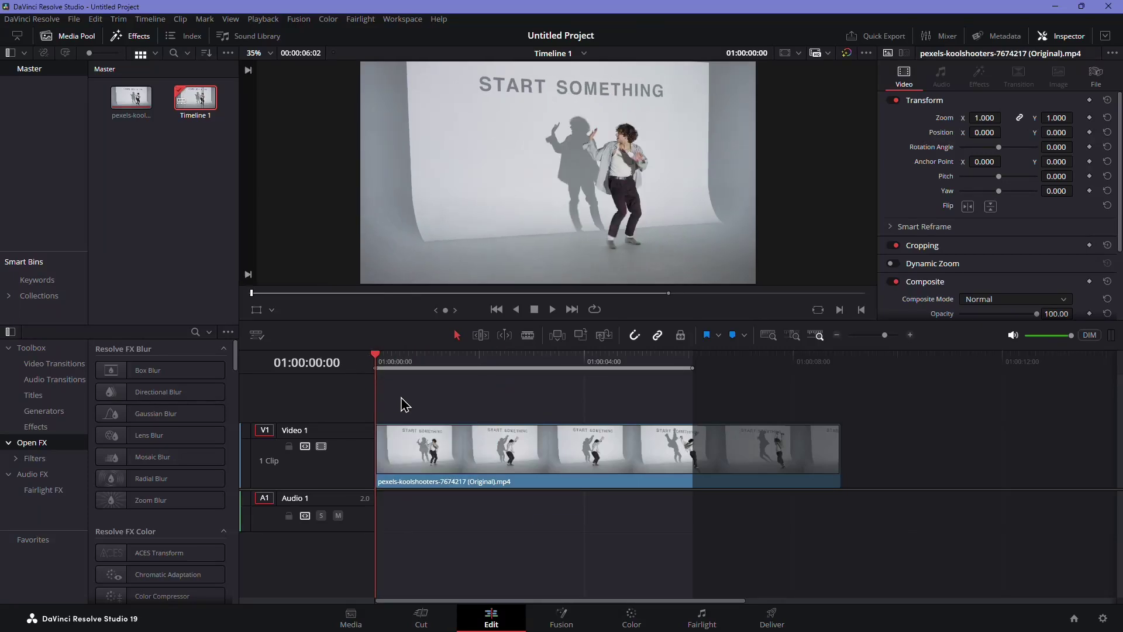
pyautogui.click(397, 362)
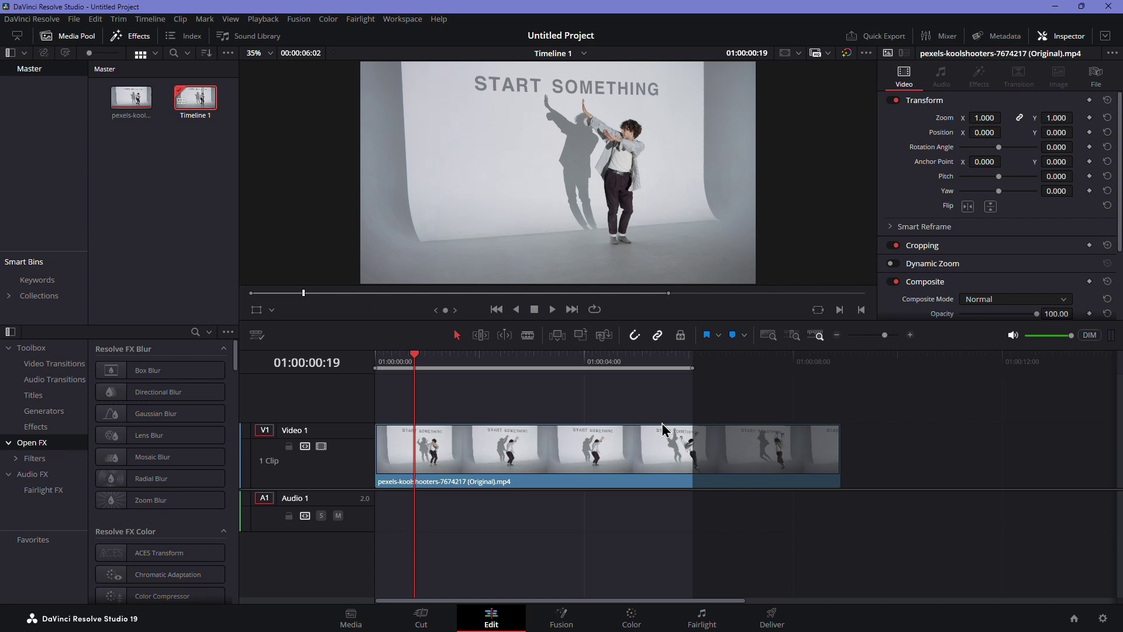
pyautogui.hotkey('ctrl', '-')
pyautogui.hotkey('ctrl', '-')
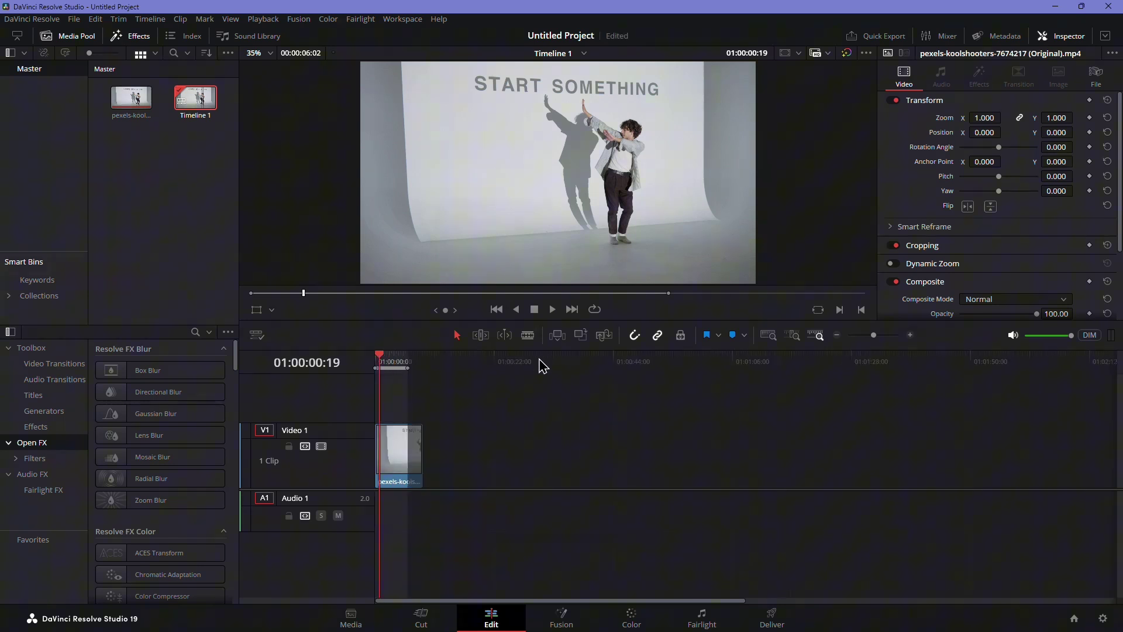
pyautogui.hotkey('ctrl', '-')
pyautogui.hotkey('ctrl', '-')
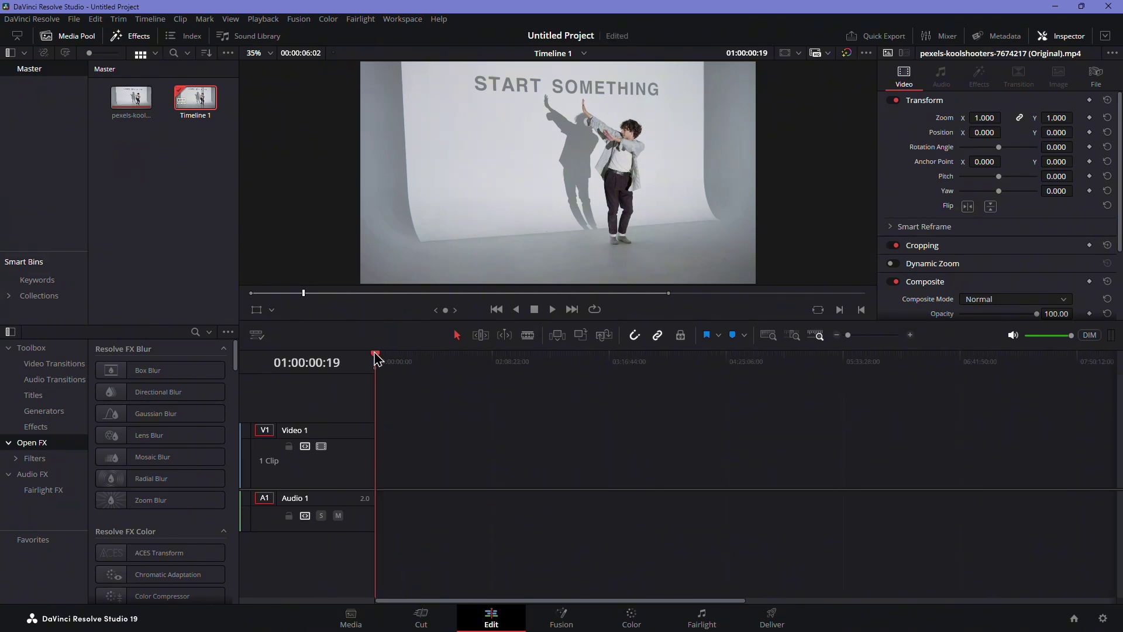
pyautogui.moveTo(376, 358); pyautogui.dragTo(1113, 356)
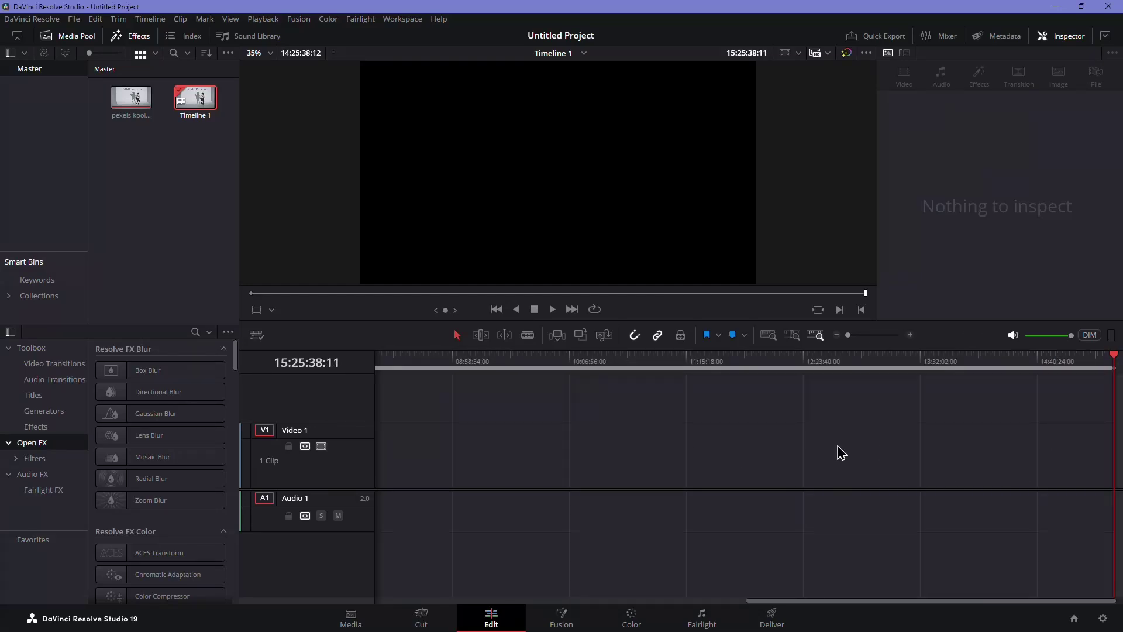
pyautogui.moveTo(1001, 600); pyautogui.dragTo(421, 610)
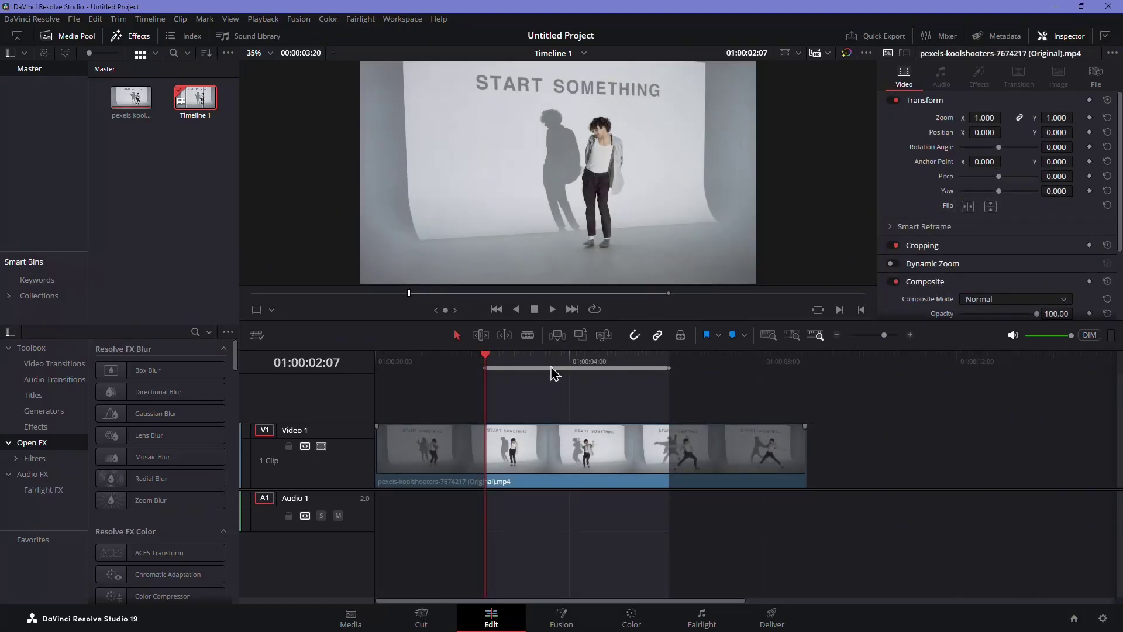
# - Return the playhead to 01:00:01:04 and stretch the marked range from clip start to clip end
pyautogui.moveTo(486, 360); pyautogui.dragTo(431, 360)
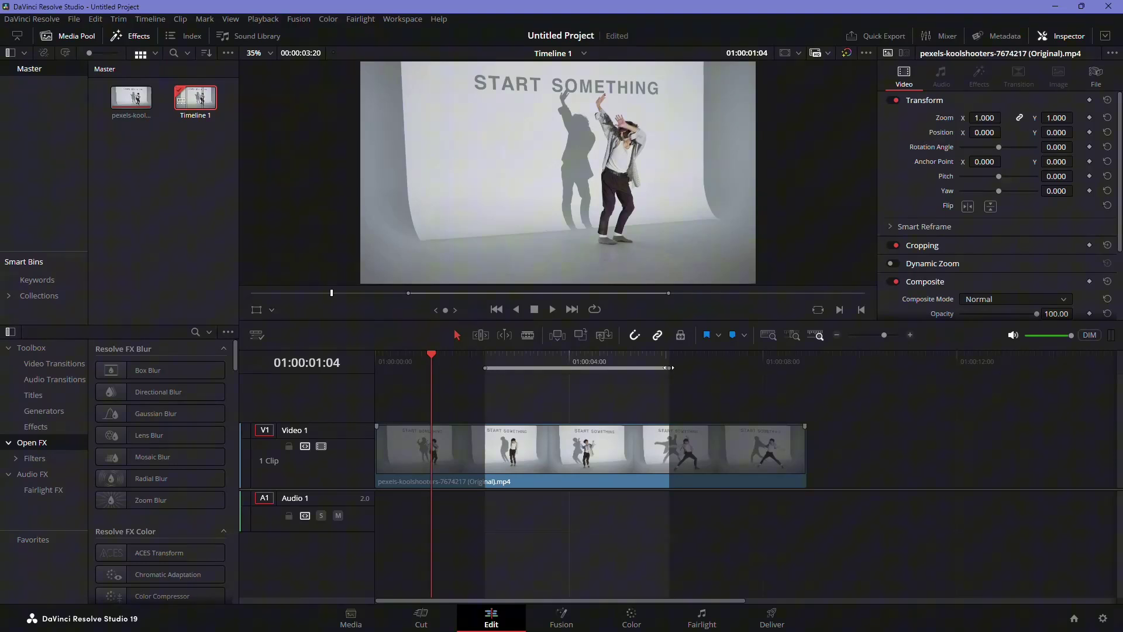
pyautogui.moveTo(672, 367); pyautogui.dragTo(807, 381)
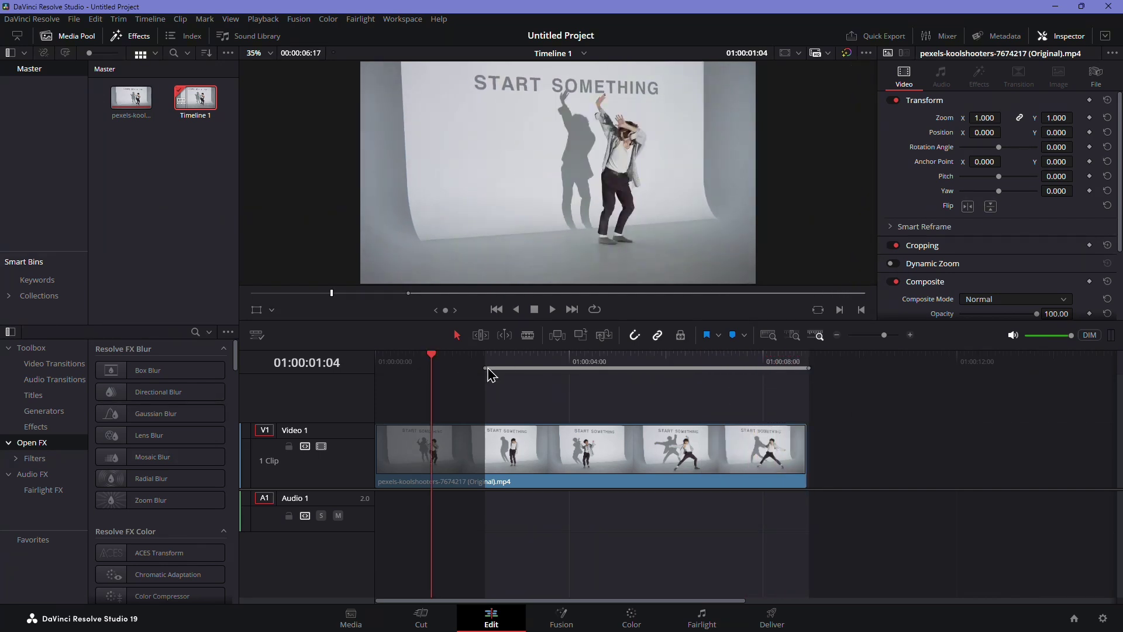
pyautogui.moveTo(481, 366); pyautogui.dragTo(375, 367)
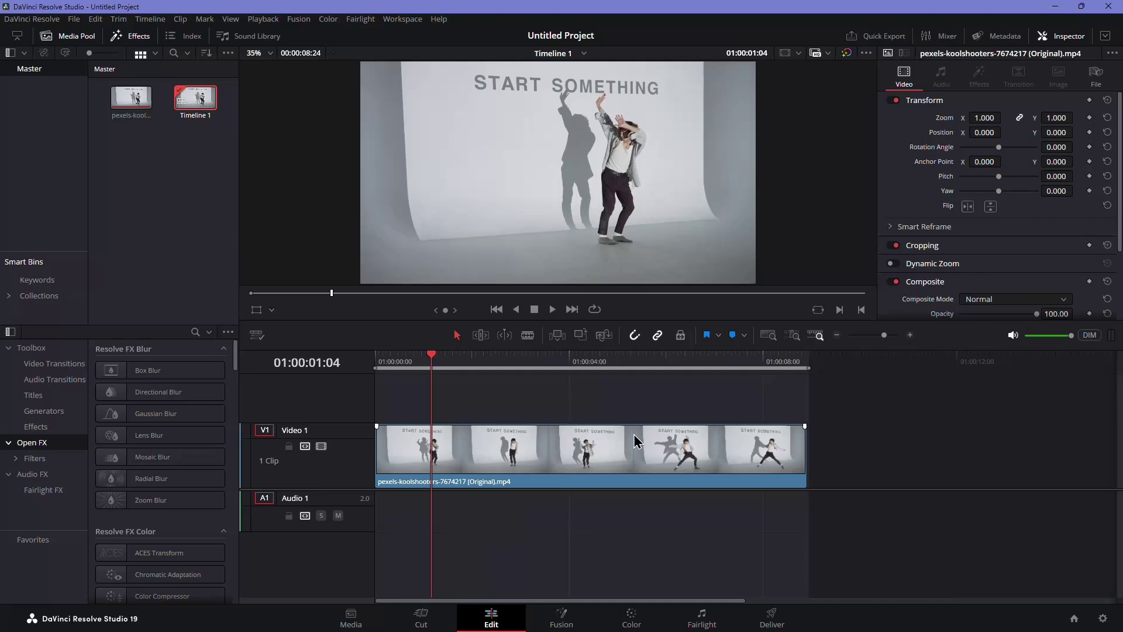
# - Undo the range extensions, then remove both in and out points with Mark > Clear In and Out
pyautogui.hotkey('ctrl', 'z')
pyautogui.hotkey('ctrl', 'z')
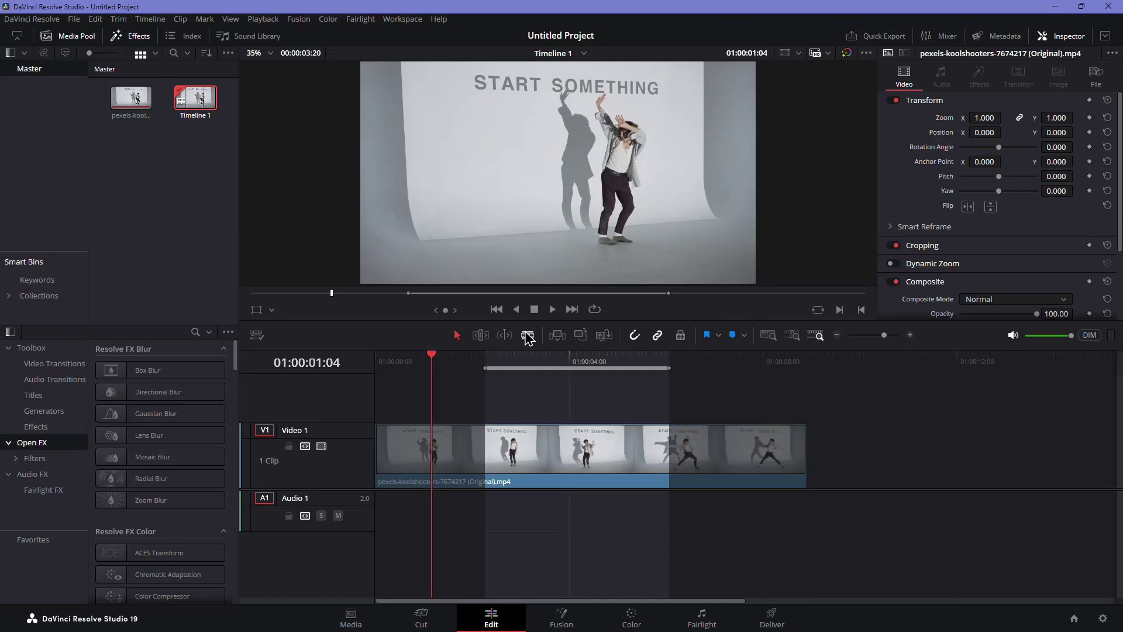
pyautogui.click(204, 19)
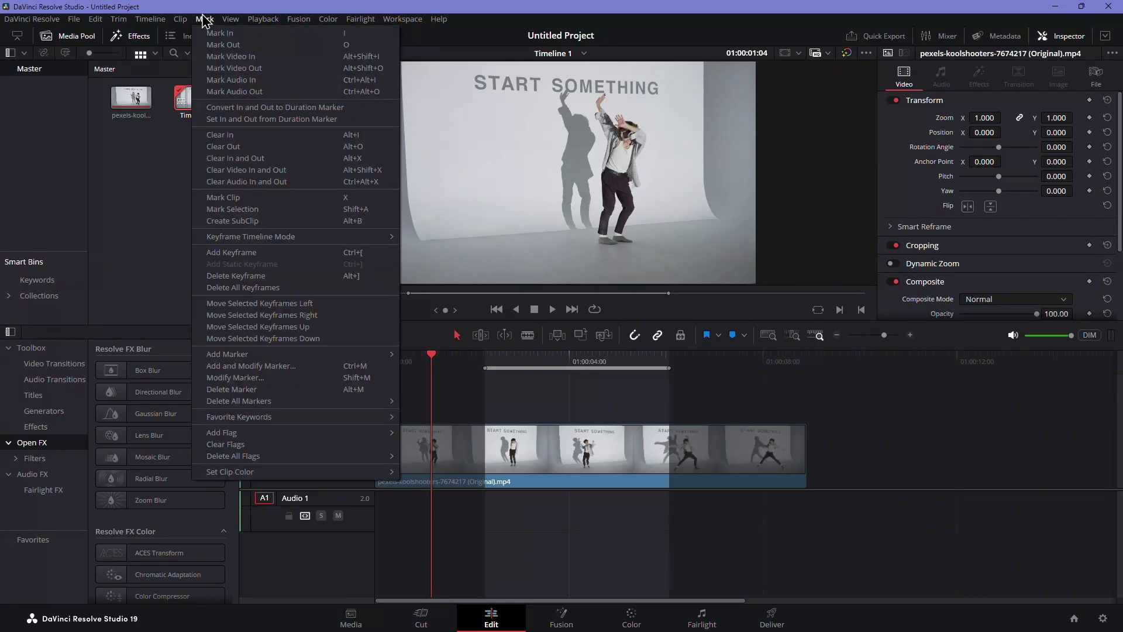
pyautogui.click(235, 158)
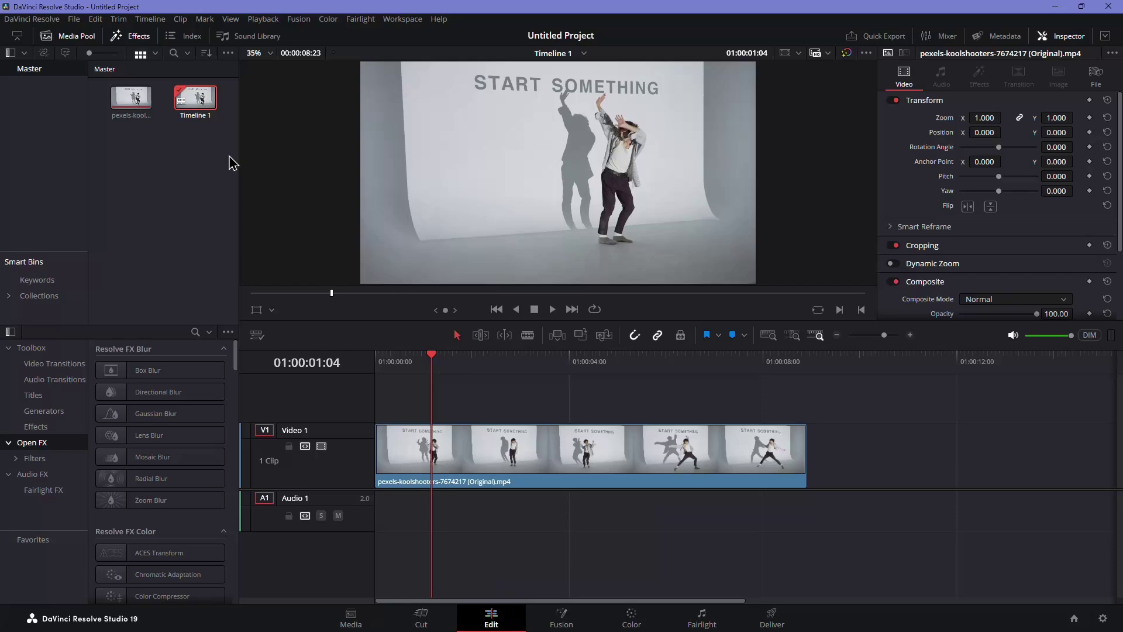